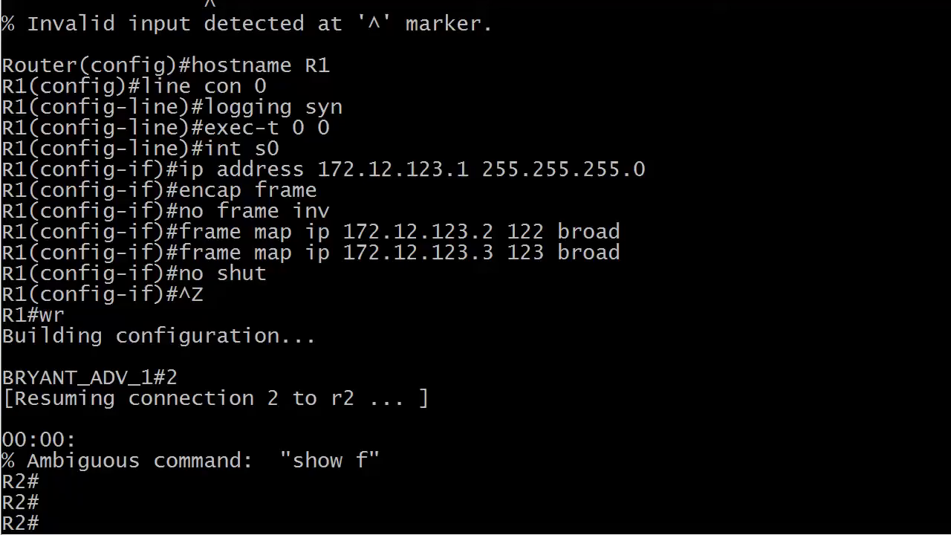
Step: Highlight the 'no frame inv' line on R1's serial interface using console Mark mode
right_click(190, 248)
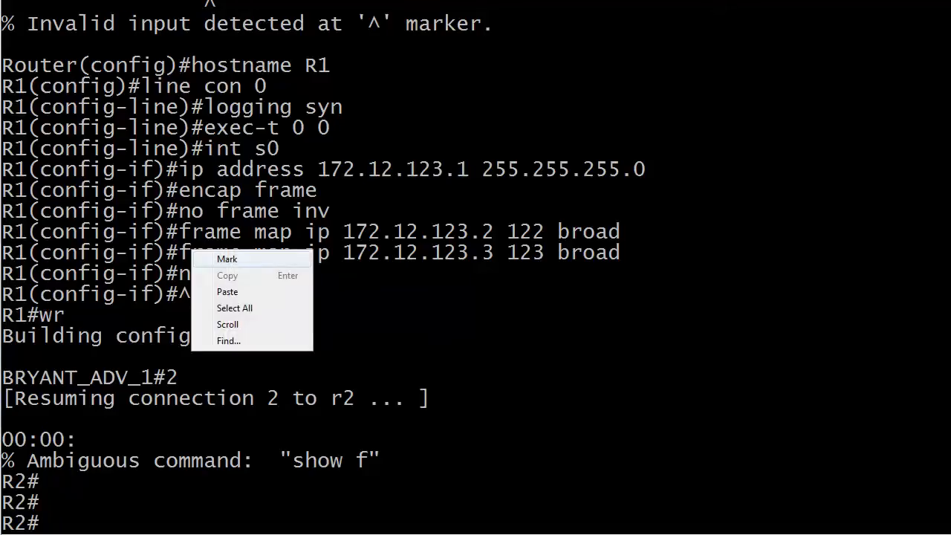
left_click(223, 258)
left_click_drag(180, 211, 329, 211)
type("no frame-relay ?")
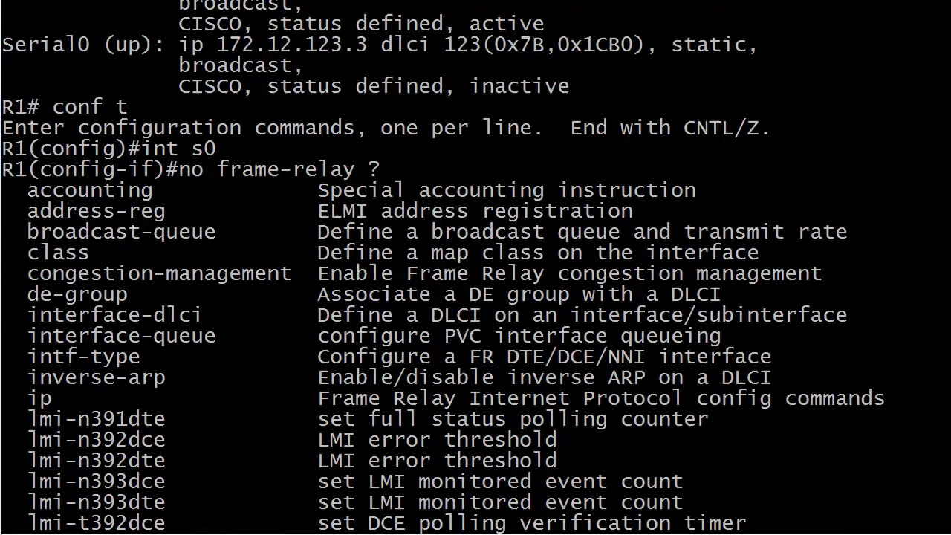
scroll(476, 267, "up", 10)
left_click_drag(179, 211, 330, 211)
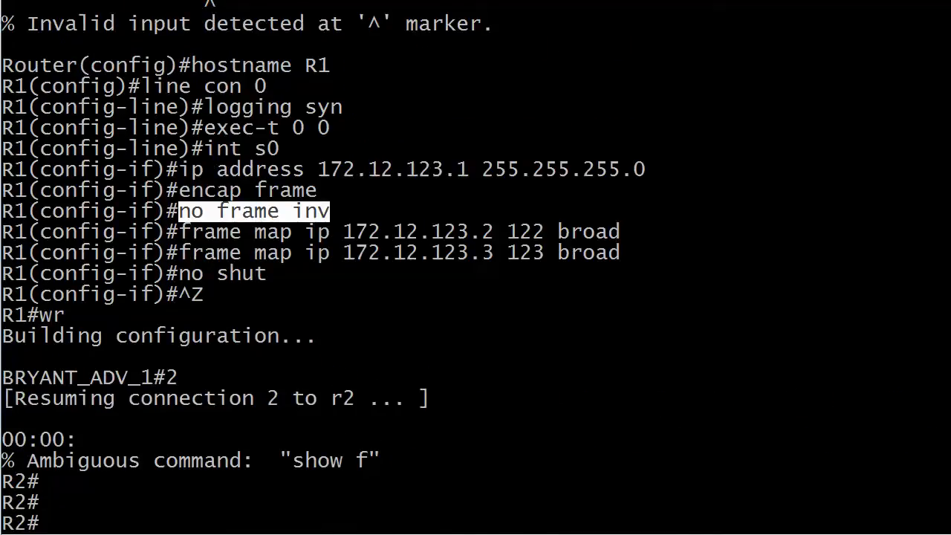
key("Return")
right_click(211, 187)
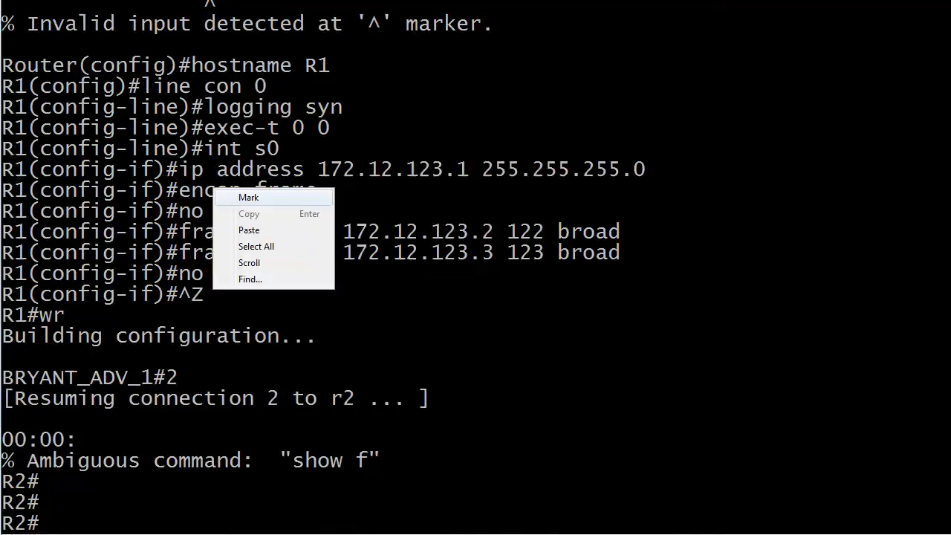
key("Escape")
left_click_drag(179, 190, 319, 190)
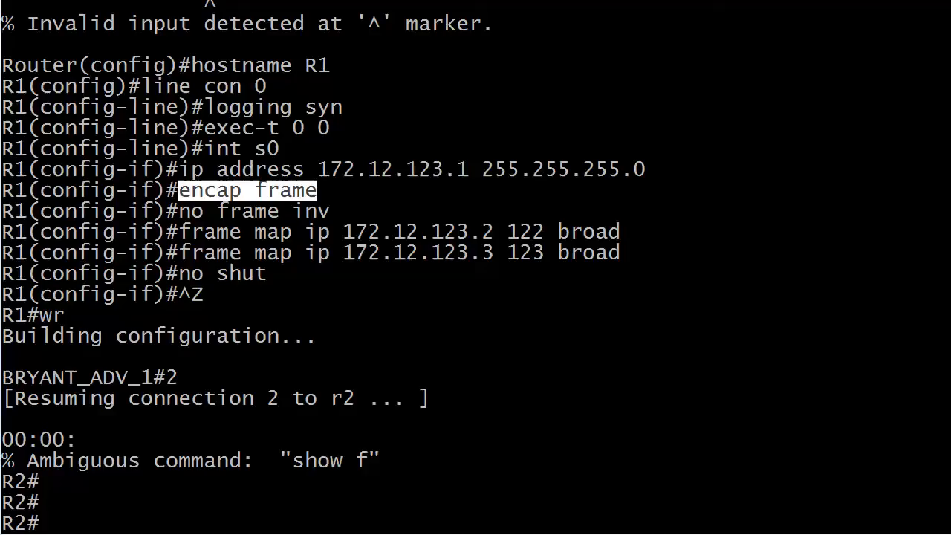
left_click(184, 211)
left_click_drag(184, 212, 330, 211)
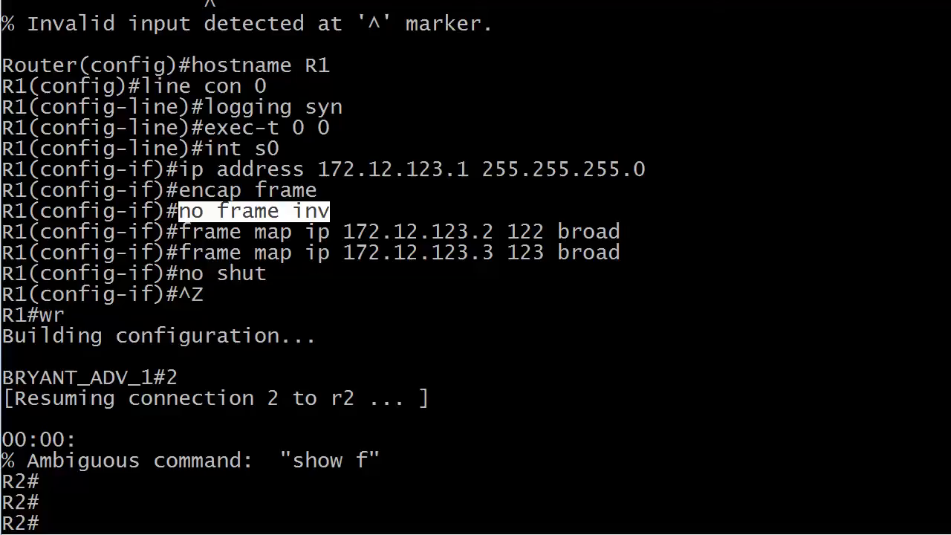
scroll(476, 268, "down", 10)
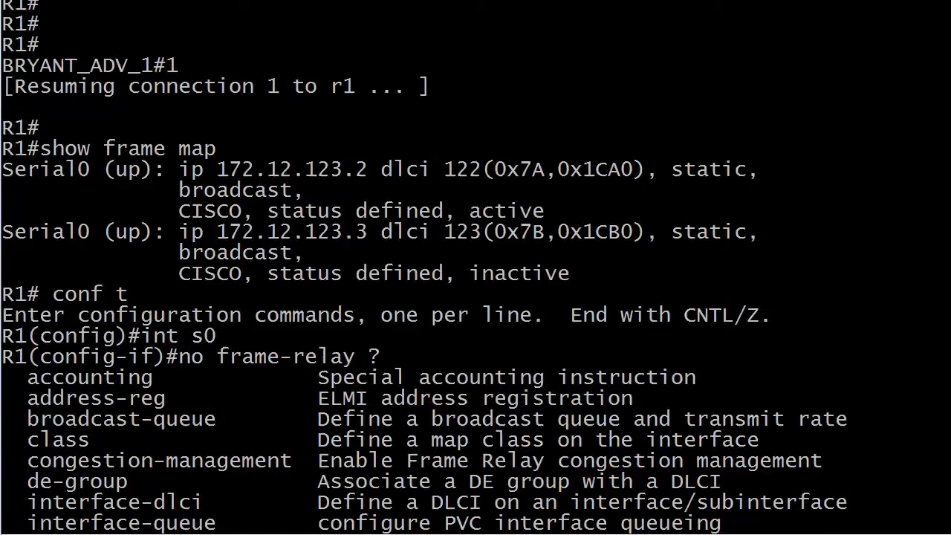
scroll(475, 268, "down", 3)
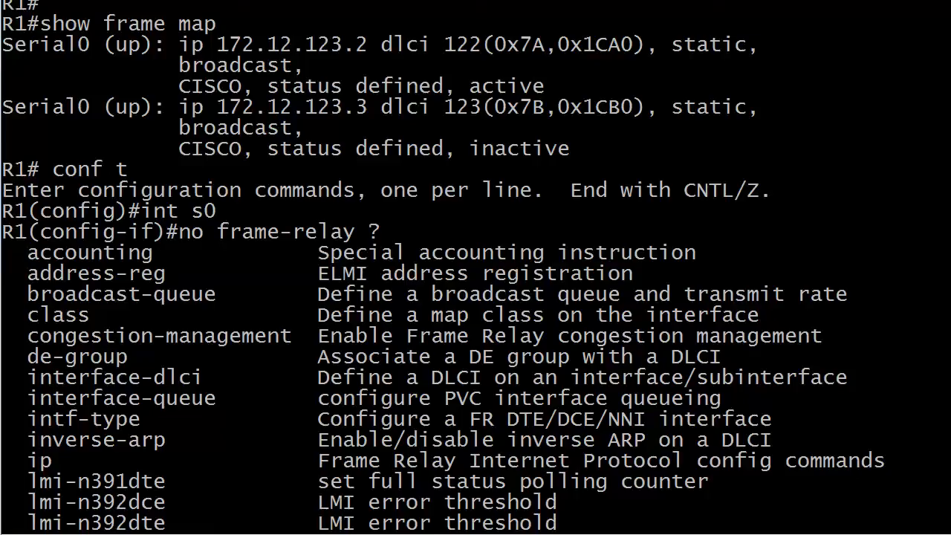
Step: Highlight the 'static' entries on the DLCI 122 and DLCI 123 frame maps
right_click(618, 76)
left_click(669, 88)
left_click_drag(671, 45, 758, 44)
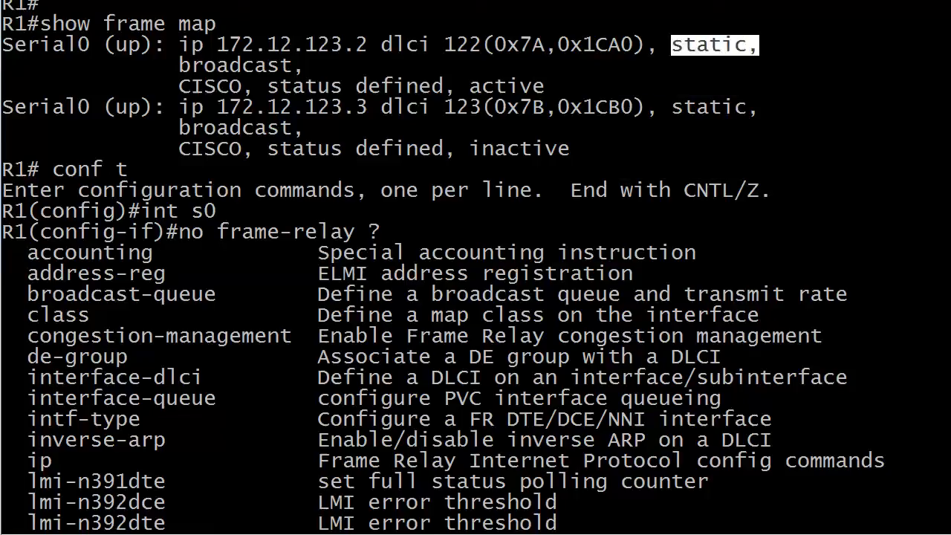
left_click_drag(671, 108, 771, 107)
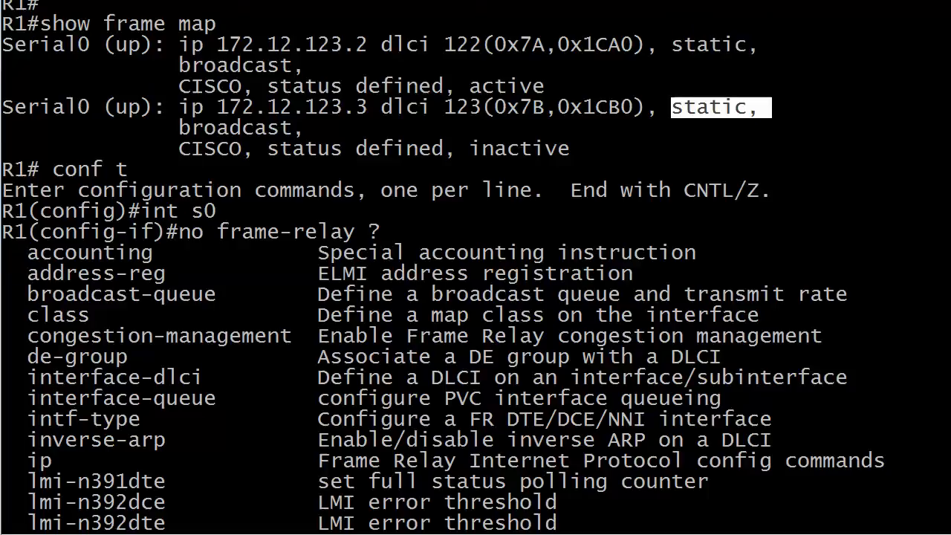